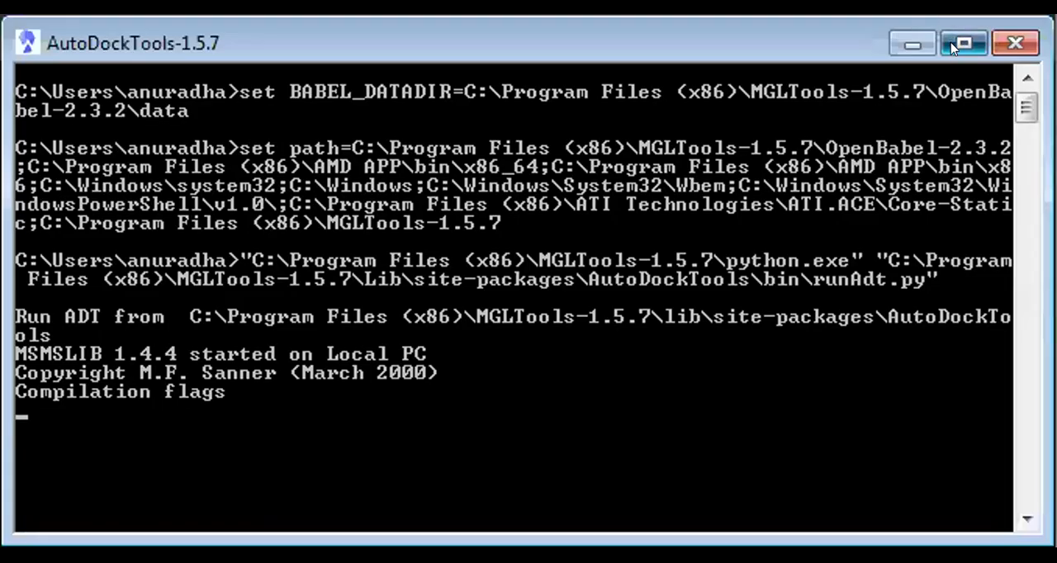
Maximize the AutoDockTools console and its main window.
left_click(954, 47)
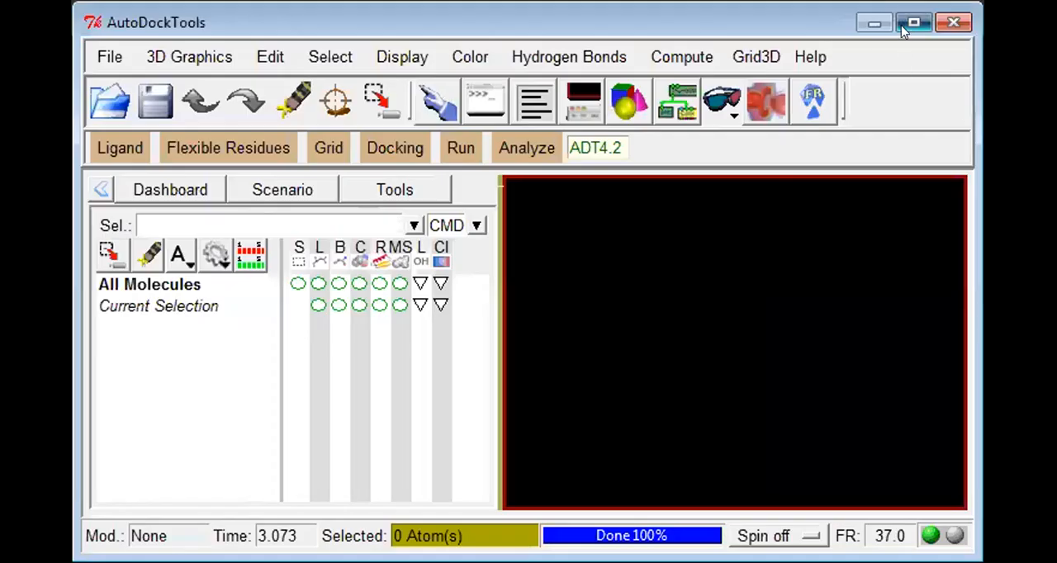
left_click(913, 23)
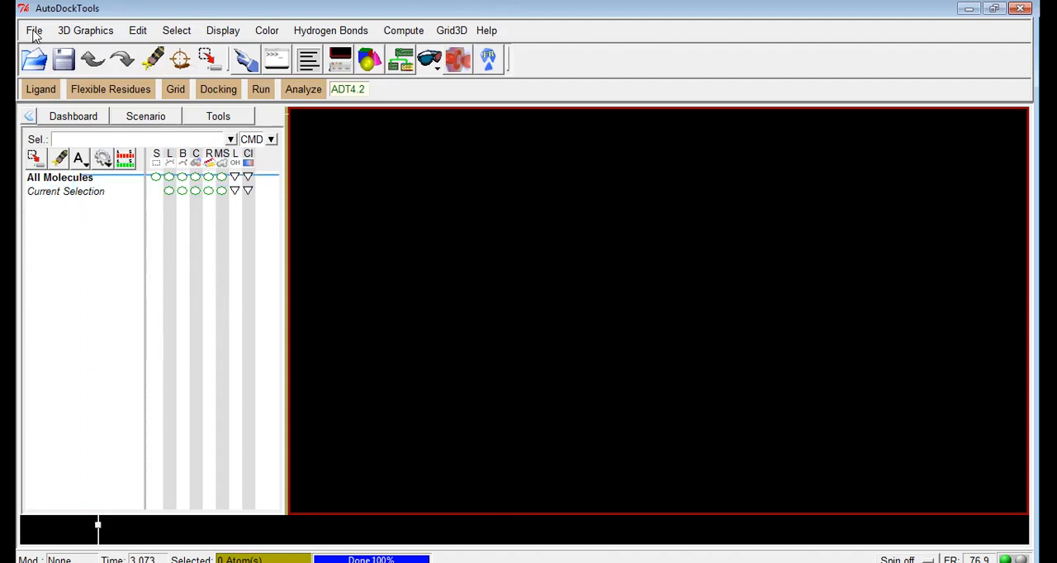
left_click(34, 31)
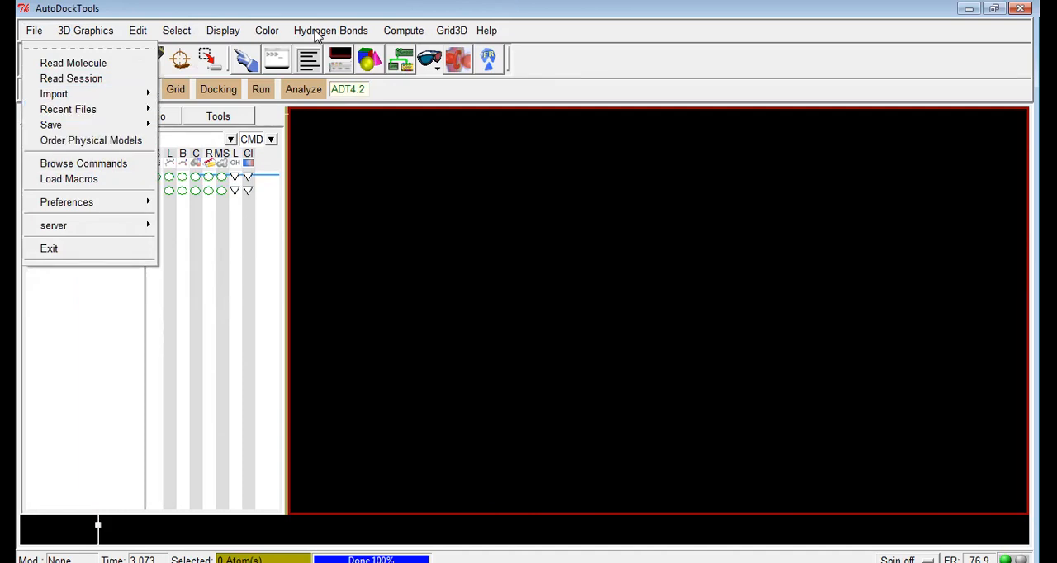
left_click(574, 19)
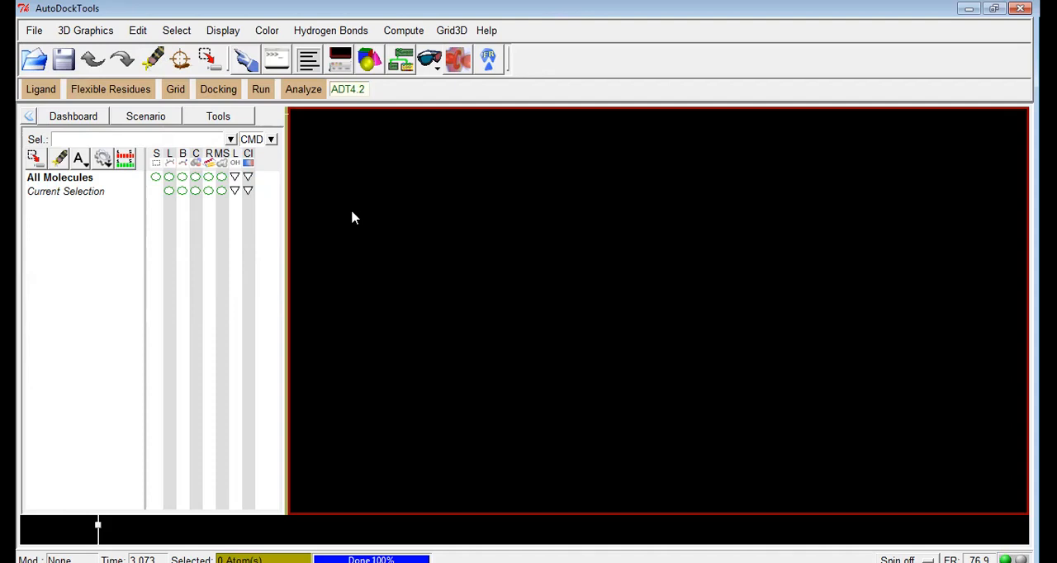
Start reading a molecule, browse to Computer and review the supported file types.
left_click(35, 33)
left_click(51, 64)
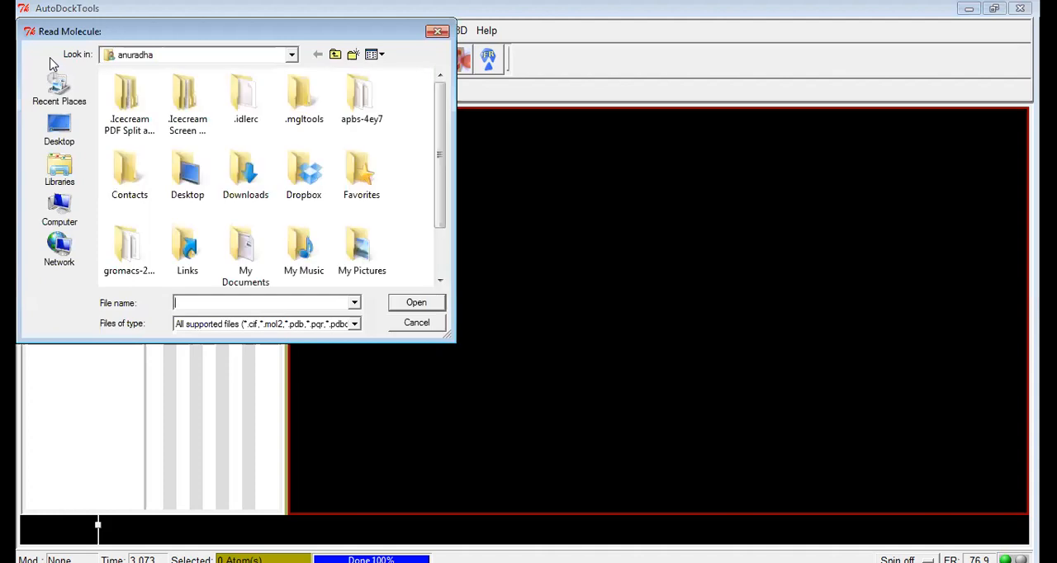
left_click(63, 217)
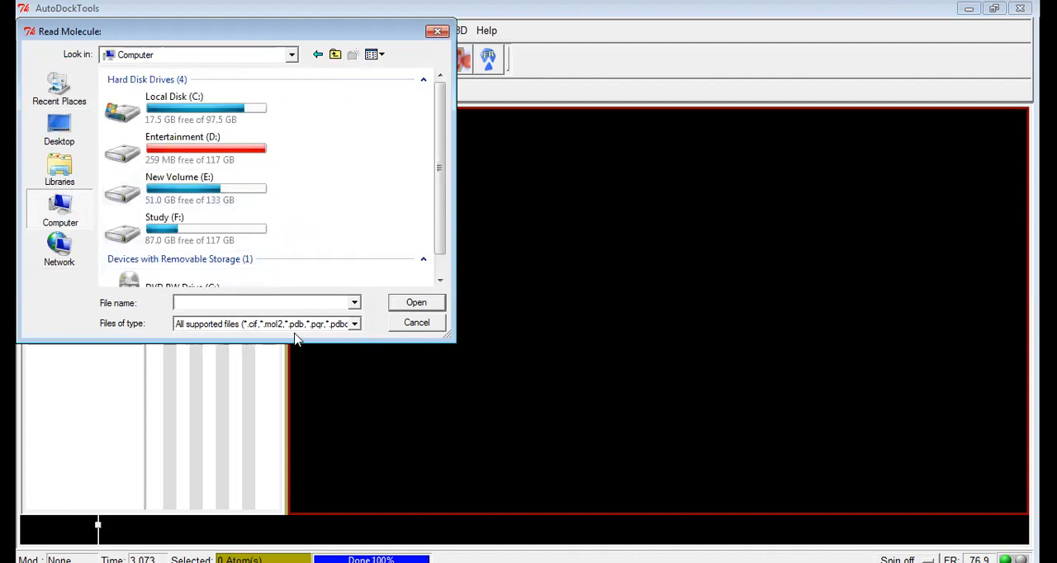
left_click(356, 326)
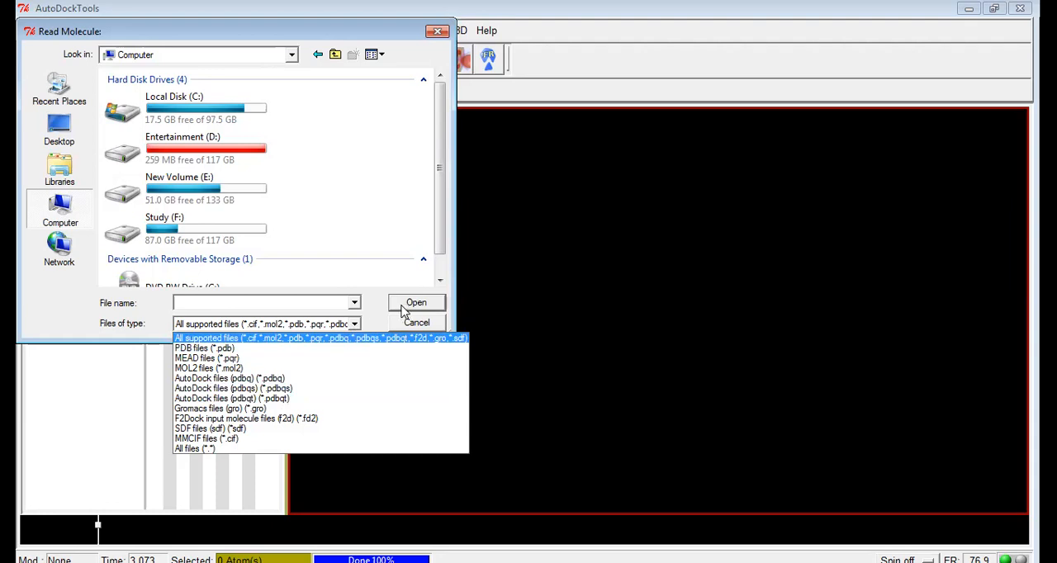
left_click(253, 128)
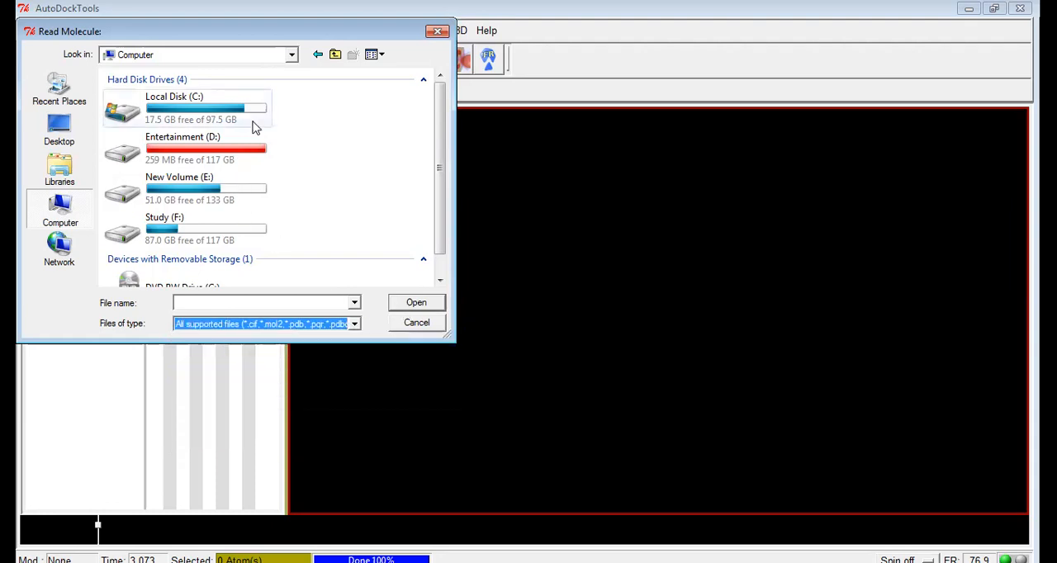
Load the 1e3k molecule from the Auto_Fertility\Dock folder on Local Disk (C:).
double_click(254, 128)
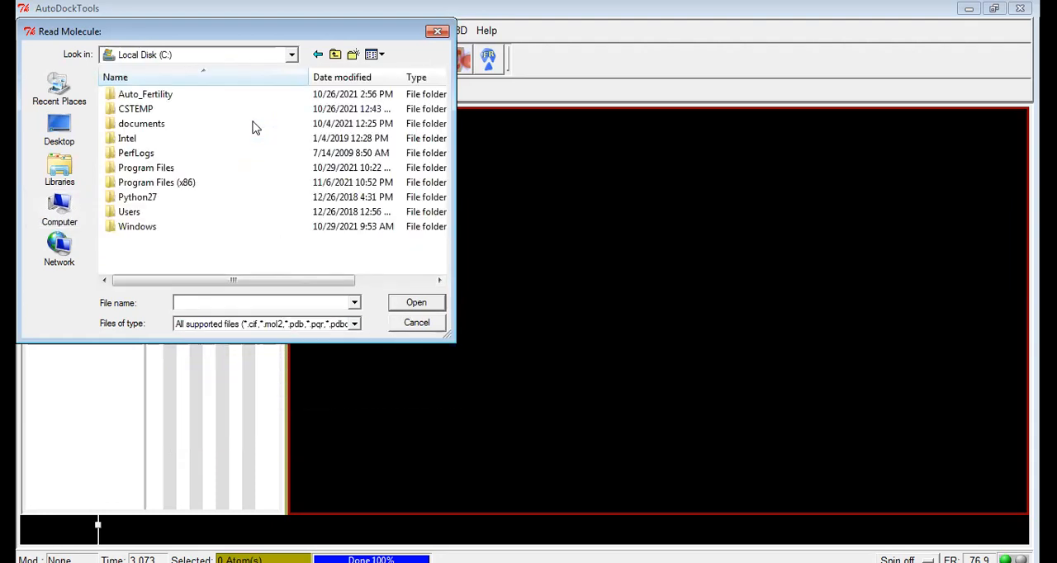
left_click(189, 96)
left_click(405, 302)
left_click(164, 124)
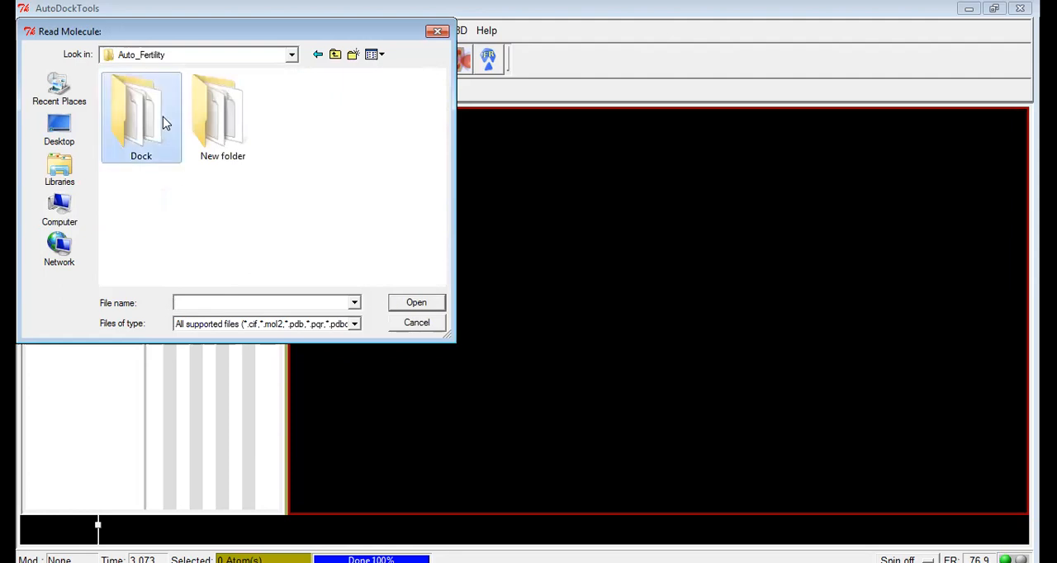
double_click(163, 123)
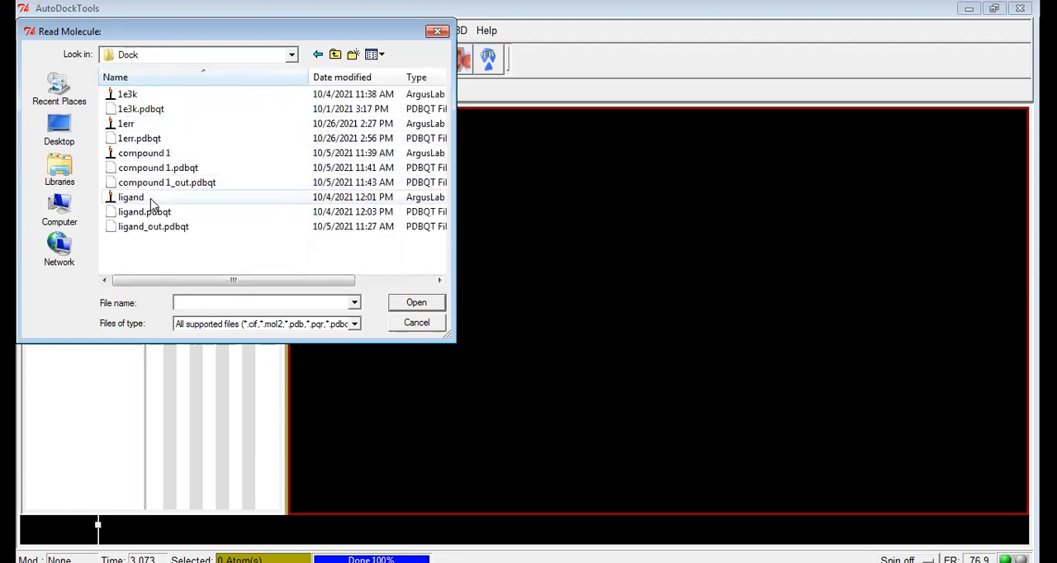
left_click(130, 94)
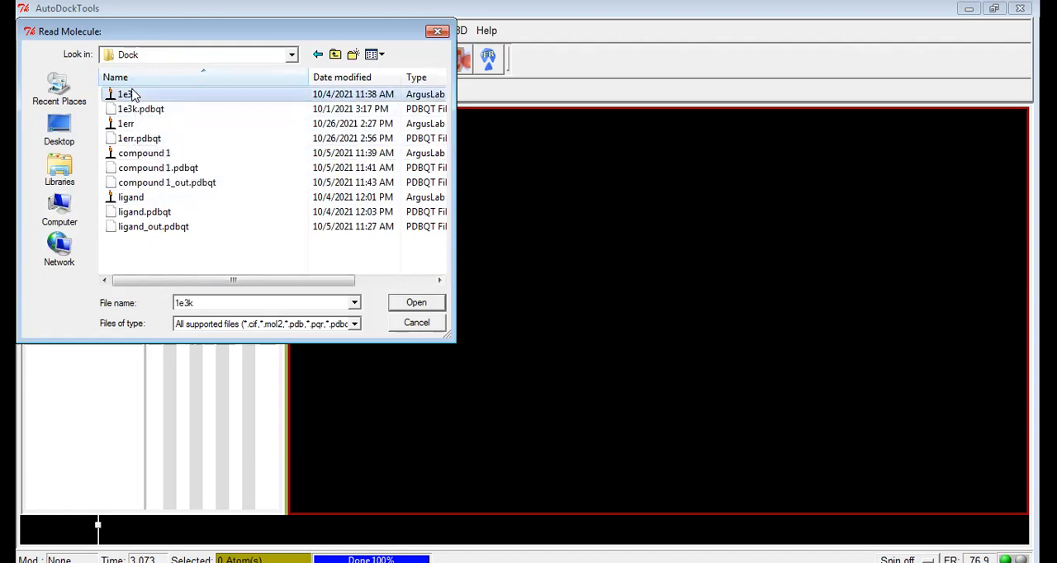
left_click(415, 304)
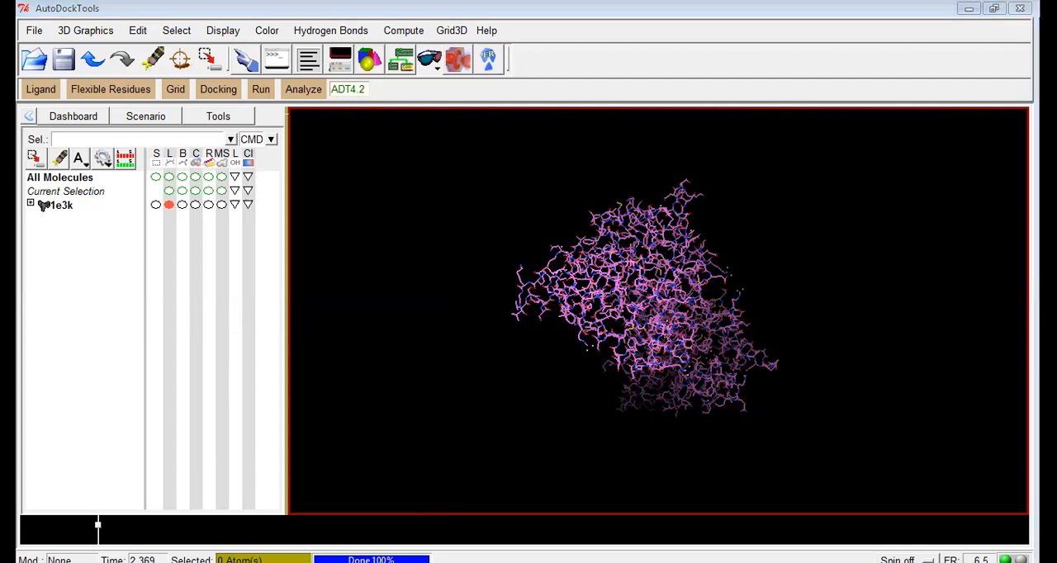
left_click(348, 228)
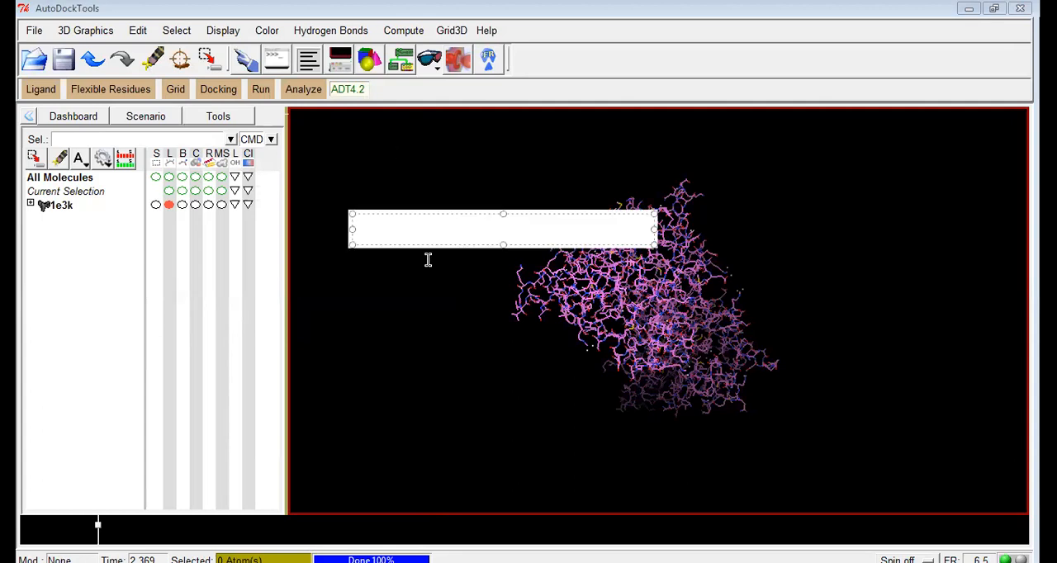
type("Close and ")
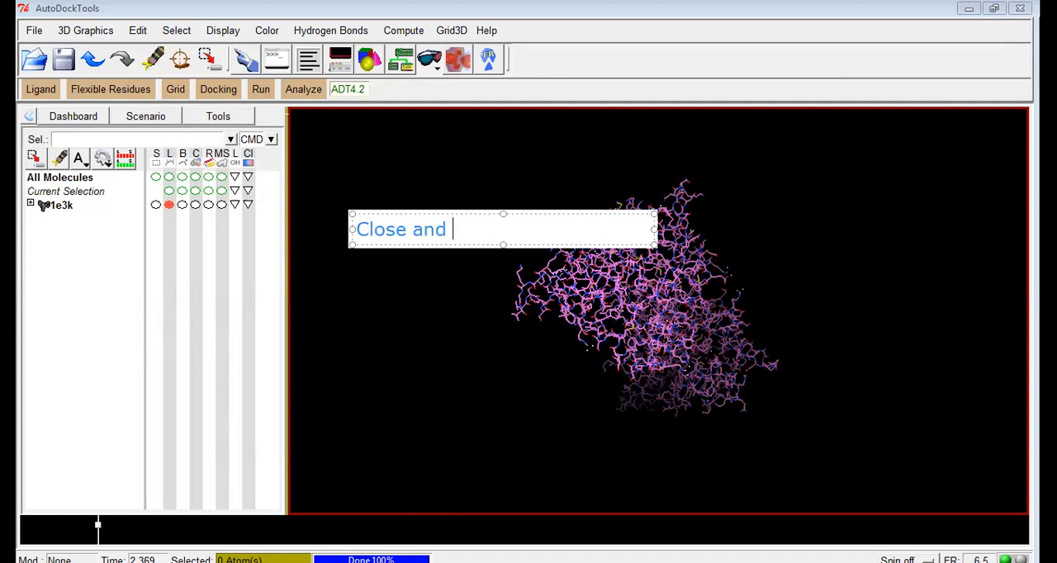
type("Restart")
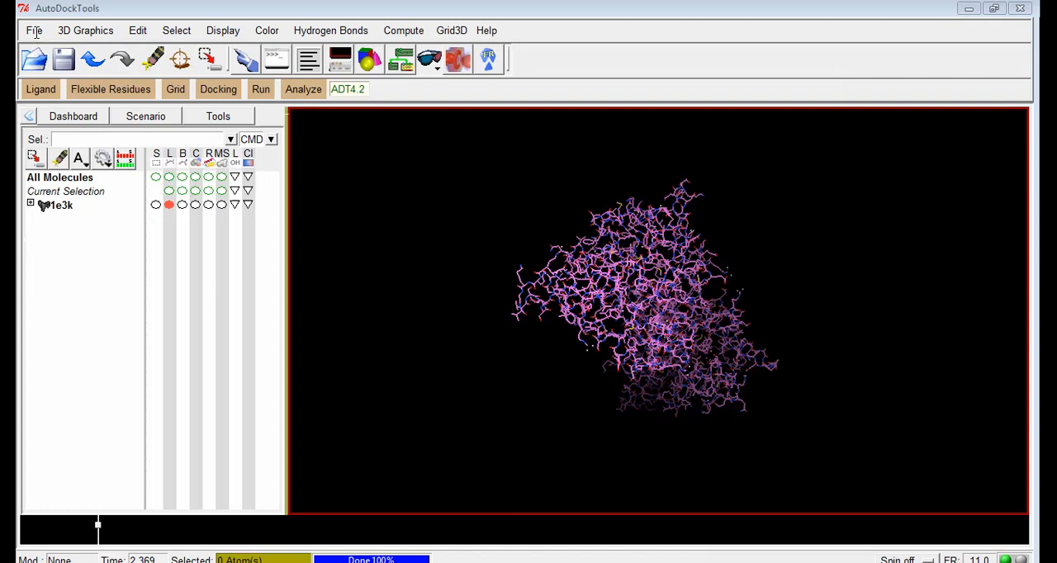
left_click(437, 240)
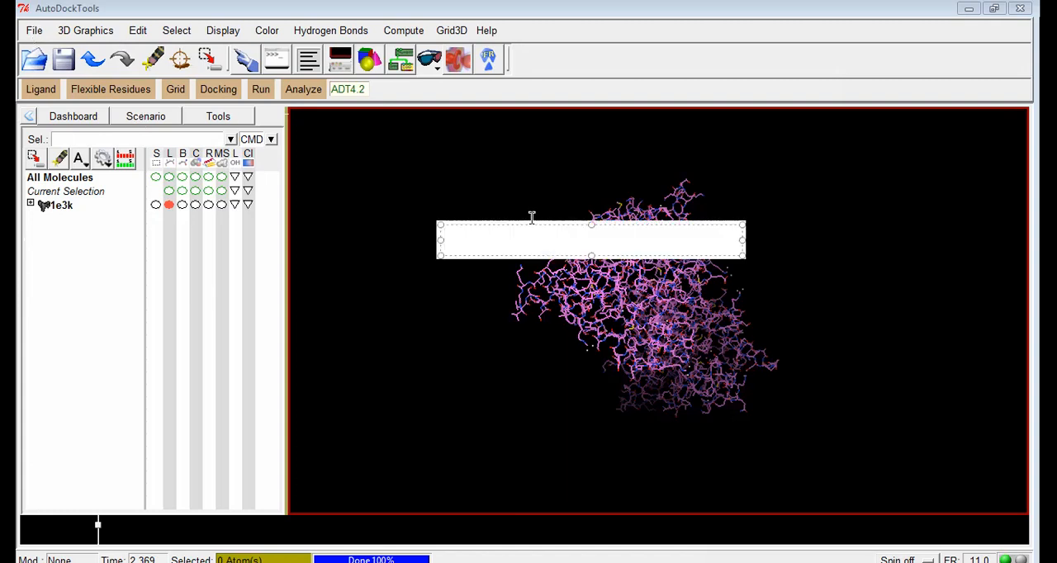
left_click(756, 121)
left_click_drag(456, 351, 457, 345)
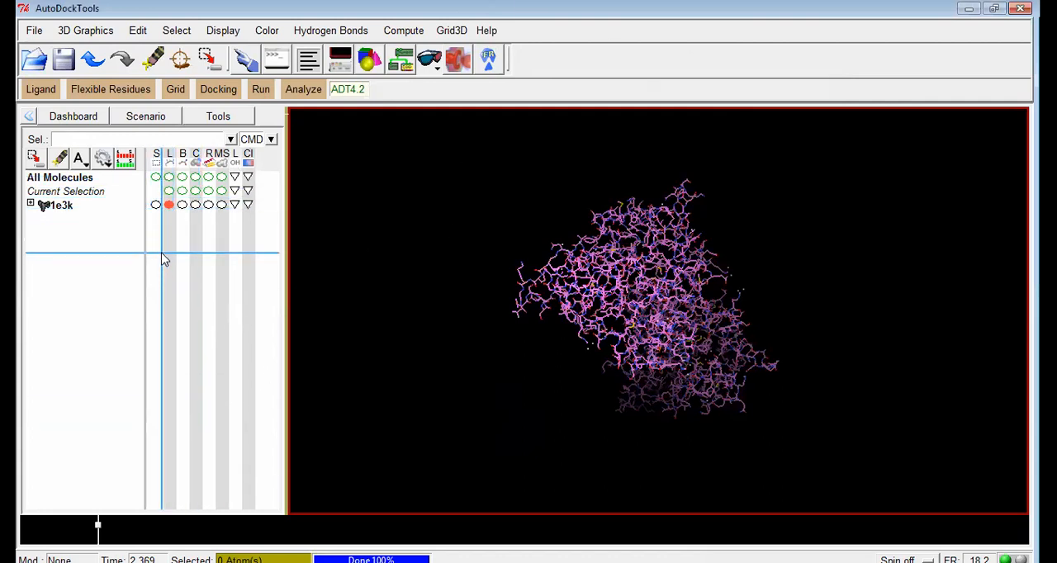
Select all of 1e3k and add the sticks-and-balls, CPK and ribbon representations to it.
left_click(156, 205)
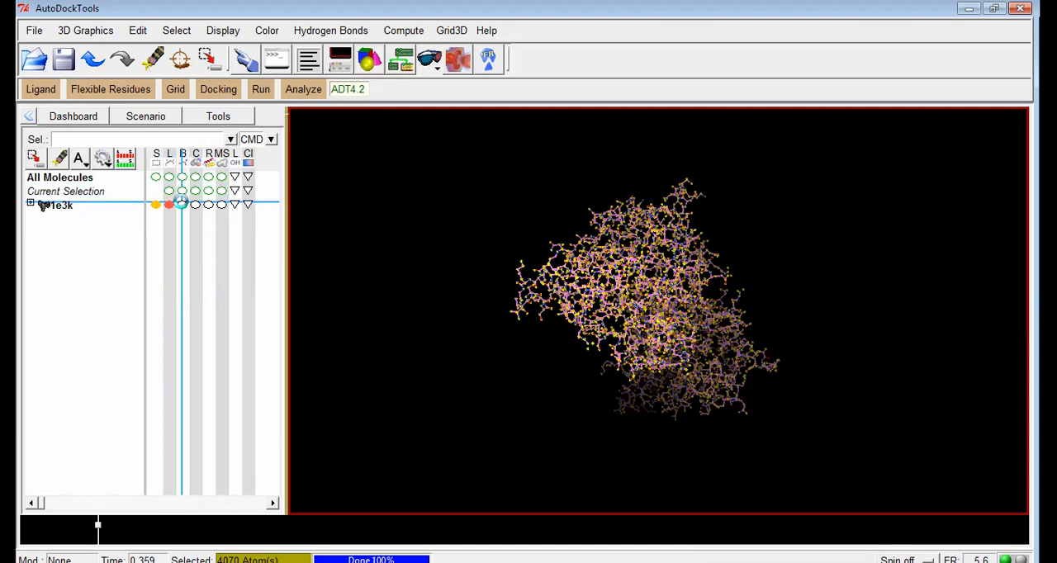
left_click(181, 204)
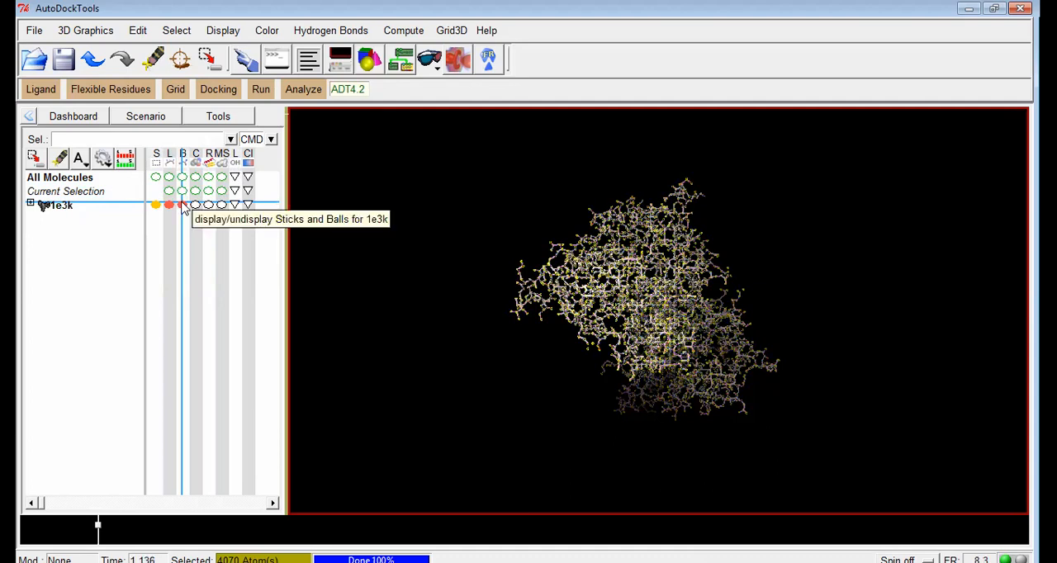
left_click(198, 206)
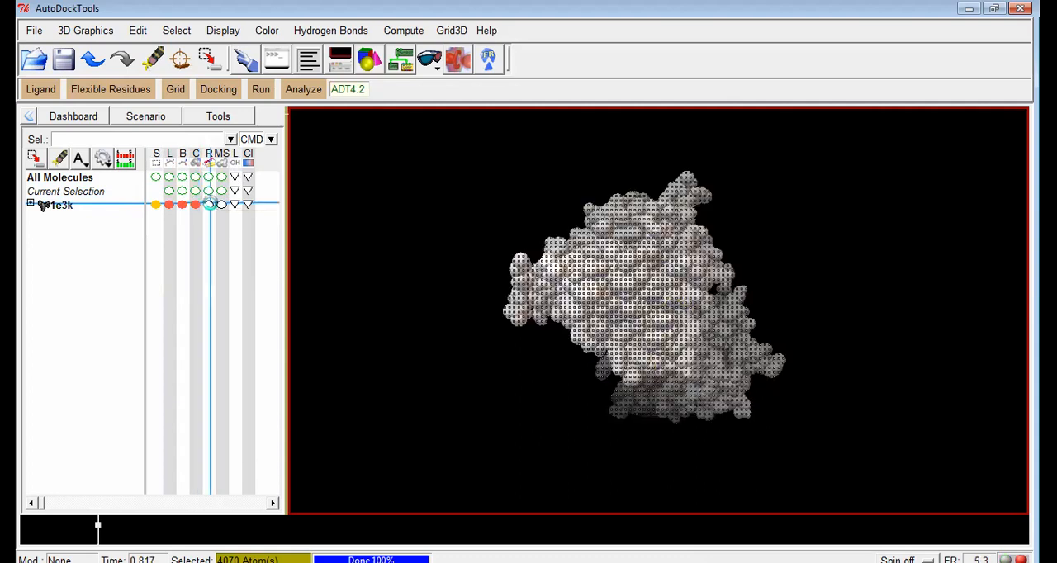
left_click(210, 205)
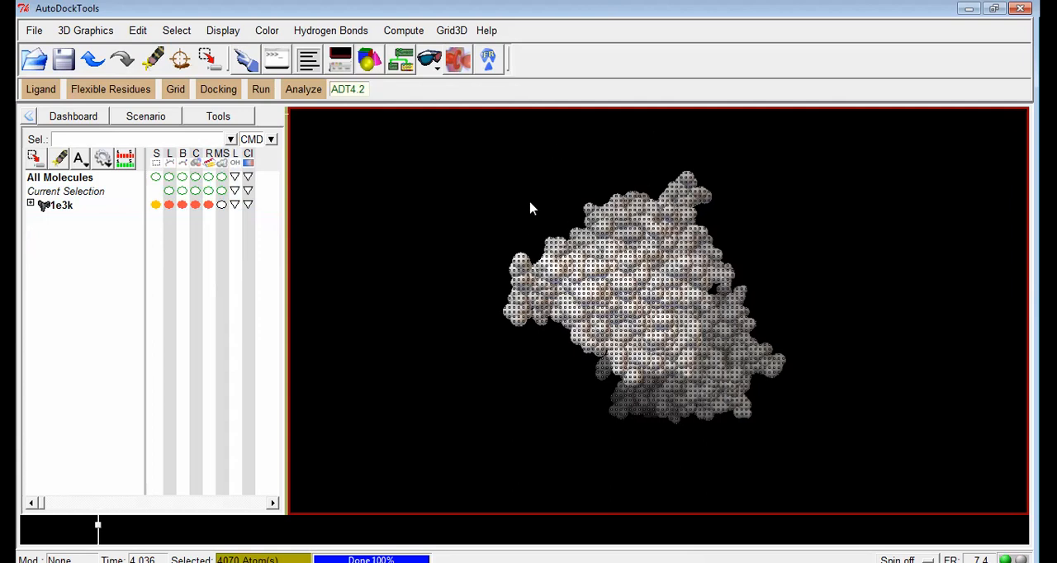
left_click_drag(606, 257, 549, 249)
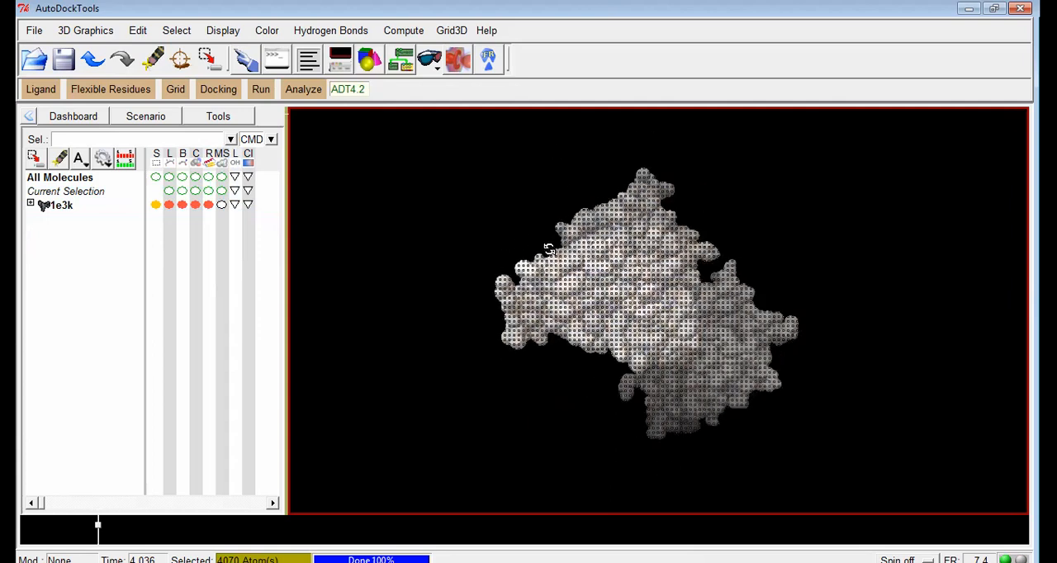
Deselect 1e3k, turn off its lines, sticks-and-balls and CPK representations, and hide the sequence strip below the 3D view.
left_click(154, 205)
left_click(170, 205)
left_click(182, 205)
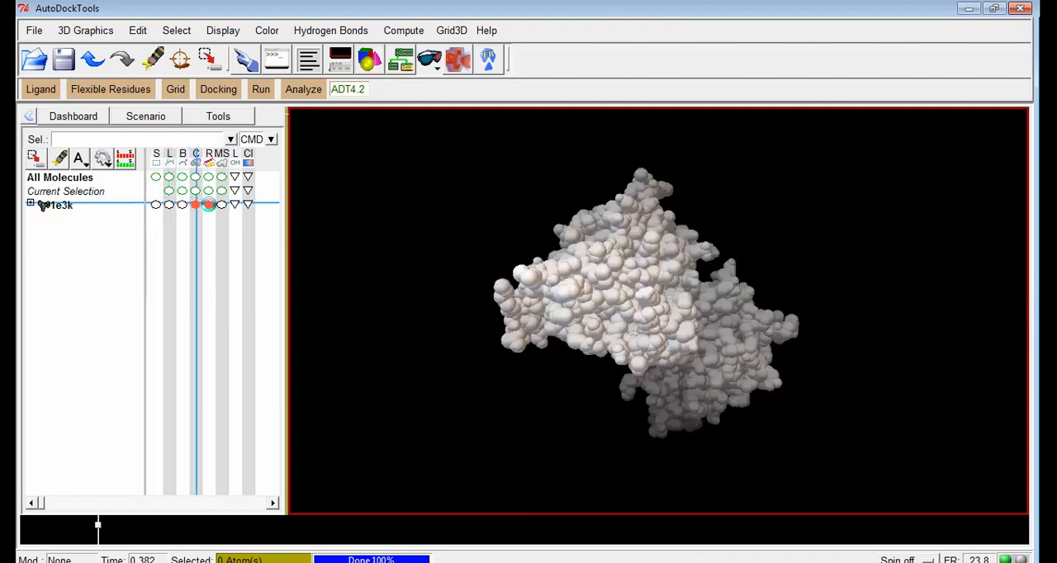
left_click(196, 205)
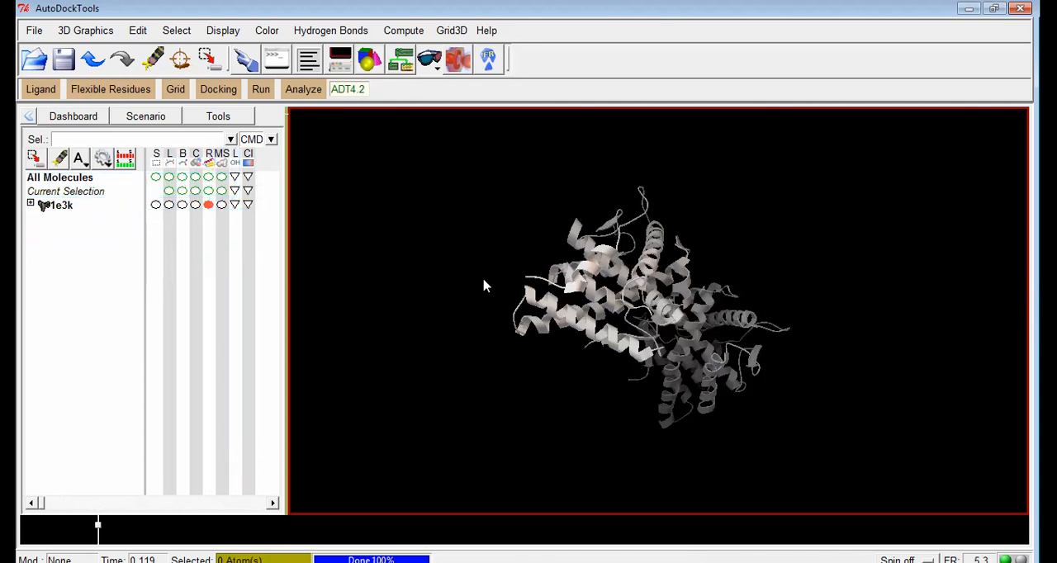
left_click(127, 162)
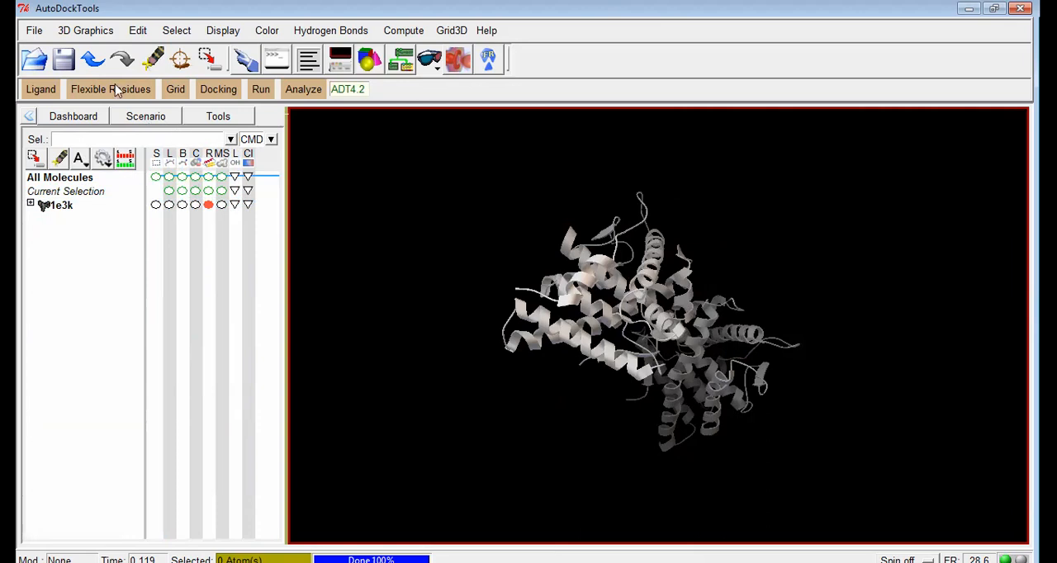
Load the ArgusLab file compound 1 from the Dock folder alongside the 1e3k protein.
left_click(35, 33)
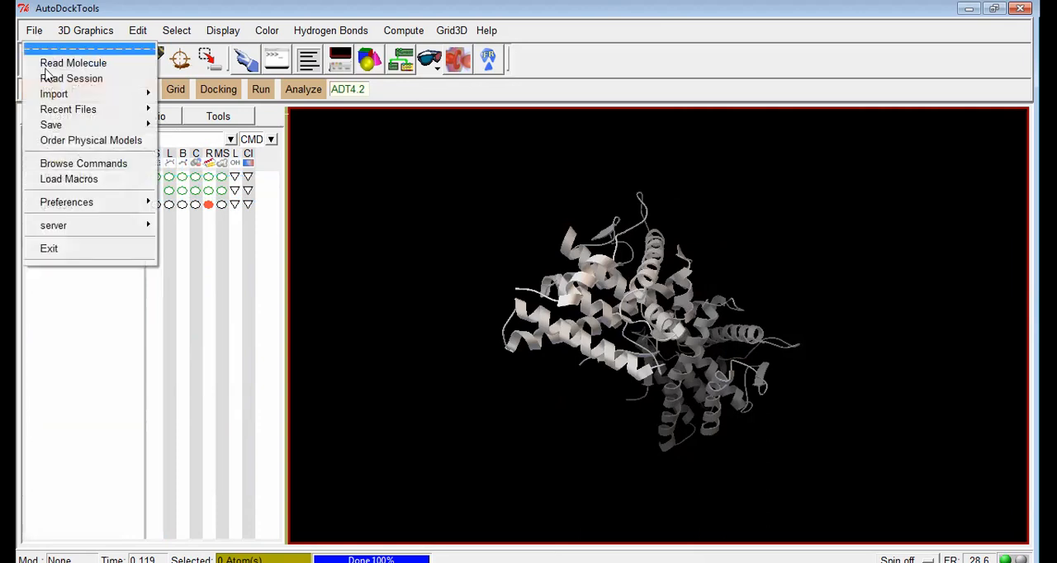
left_click(347, 261)
left_click(34, 31)
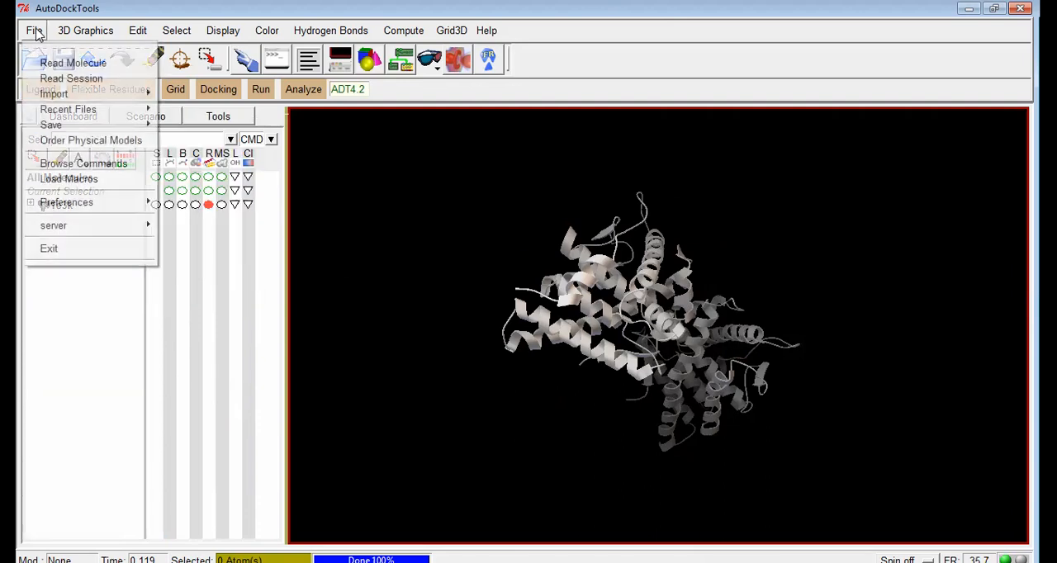
left_click(62, 63)
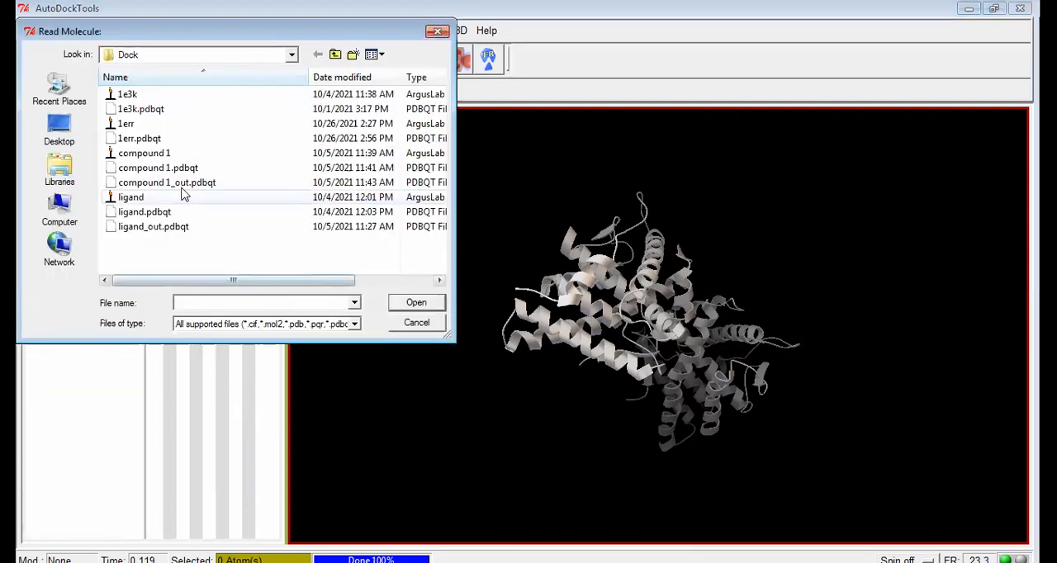
left_click(147, 154)
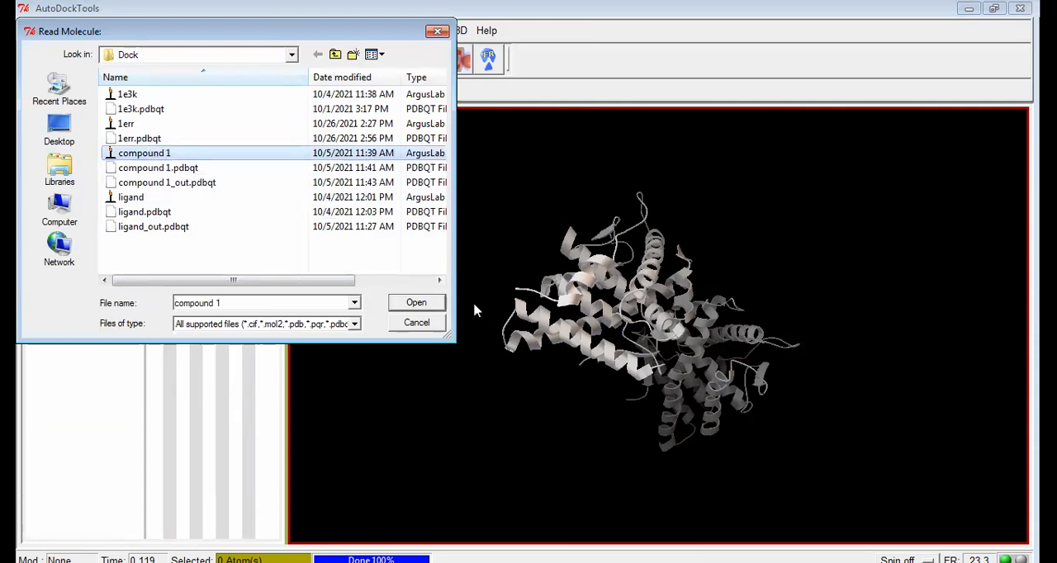
left_click(416, 303)
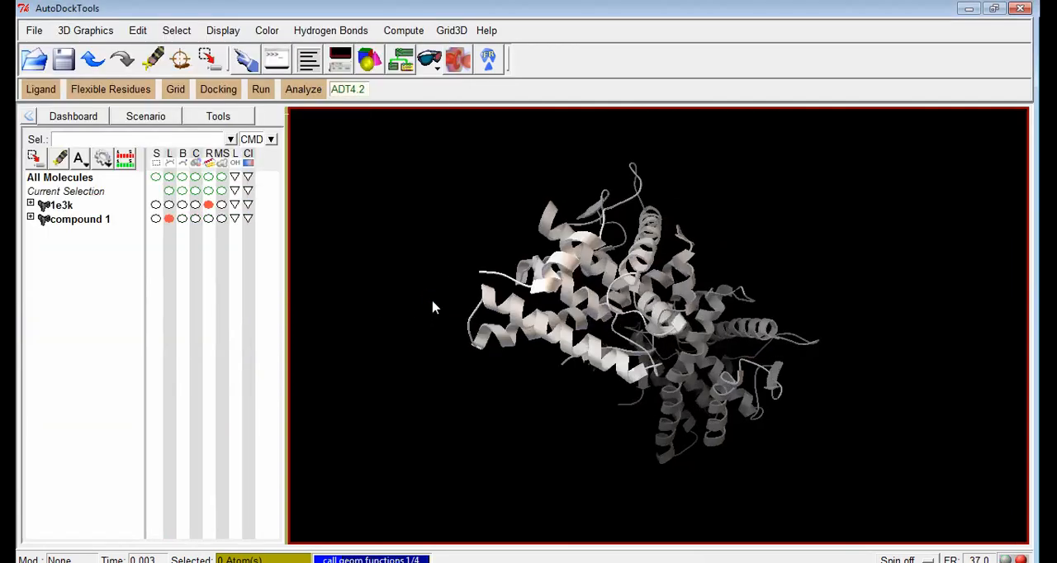
Display compound 1 as CPK with a molecular surface and bring up its label and coloring options.
left_click_drag(679, 335, 678, 271)
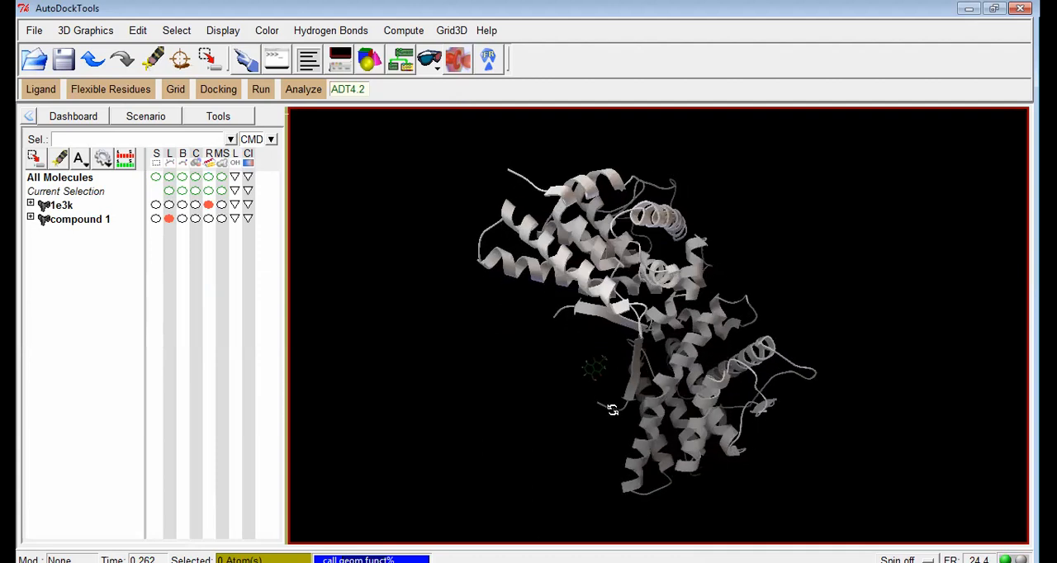
left_click_drag(614, 380, 620, 366)
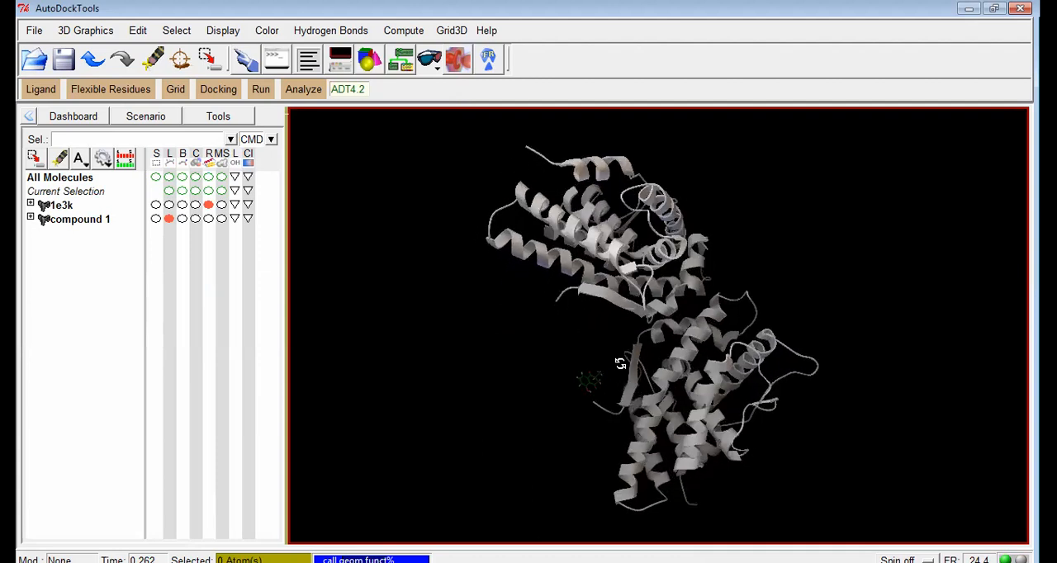
left_click(196, 218)
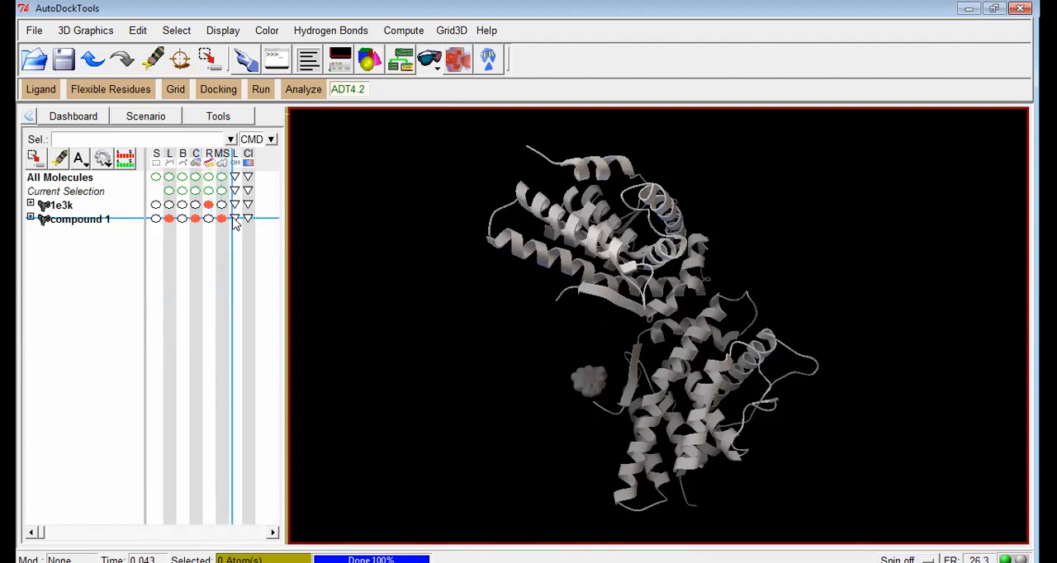
left_click(234, 219)
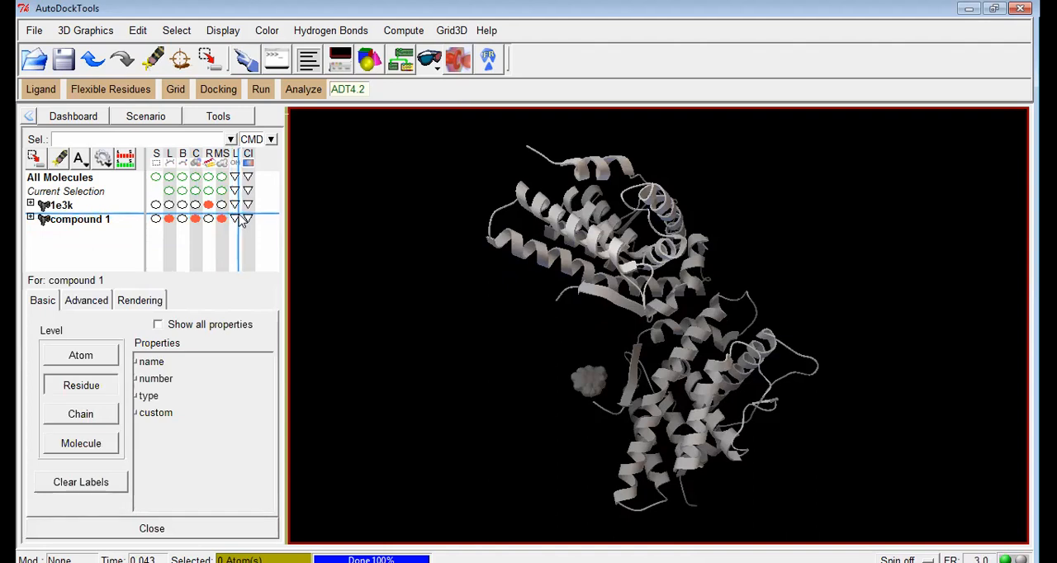
left_click(247, 219)
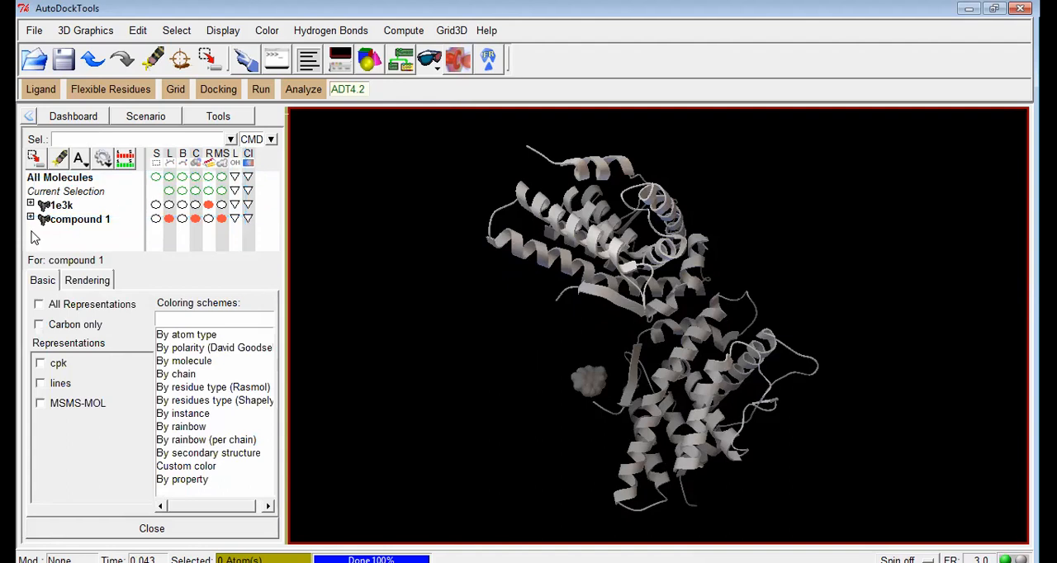
Look over the available save formats and show the AutoDockFR command bar.
left_click(35, 32)
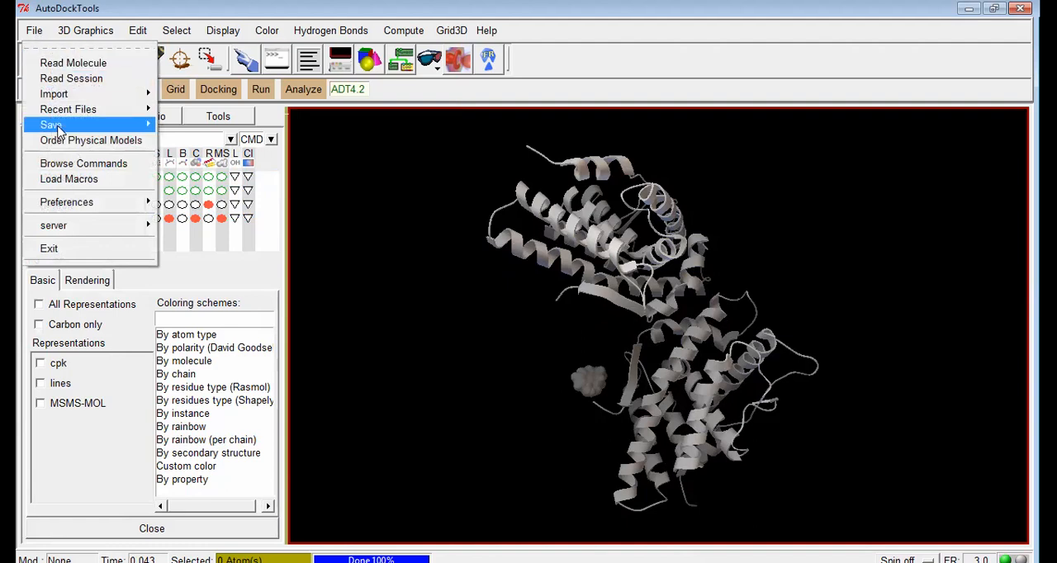
mouse_move(58, 128)
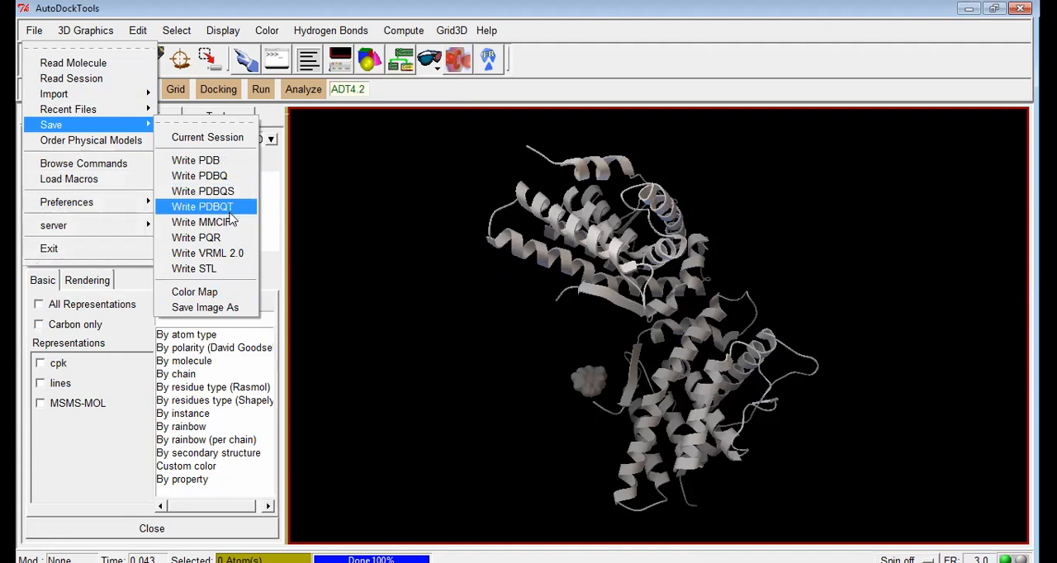
left_click(490, 63)
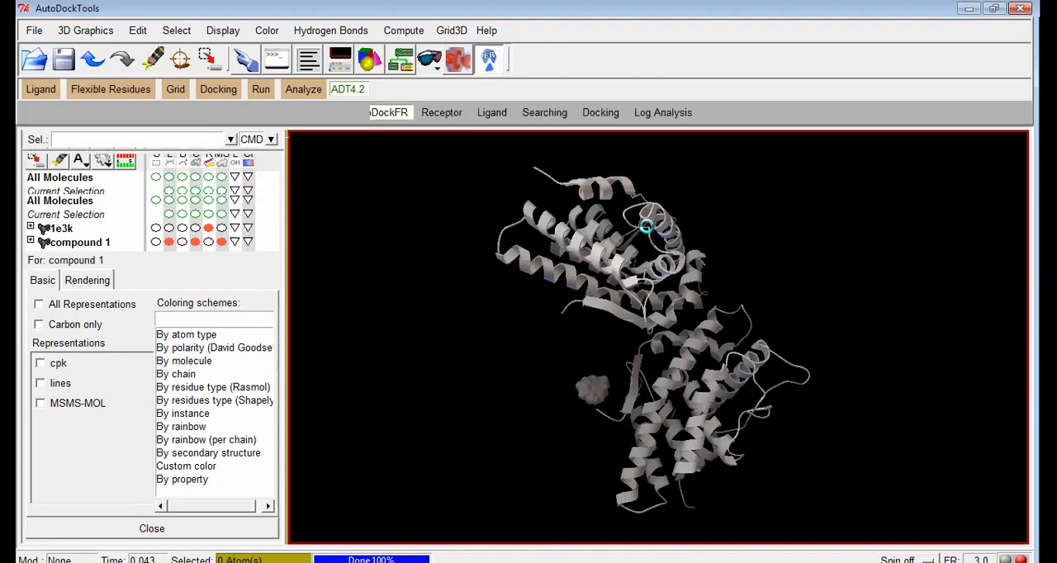